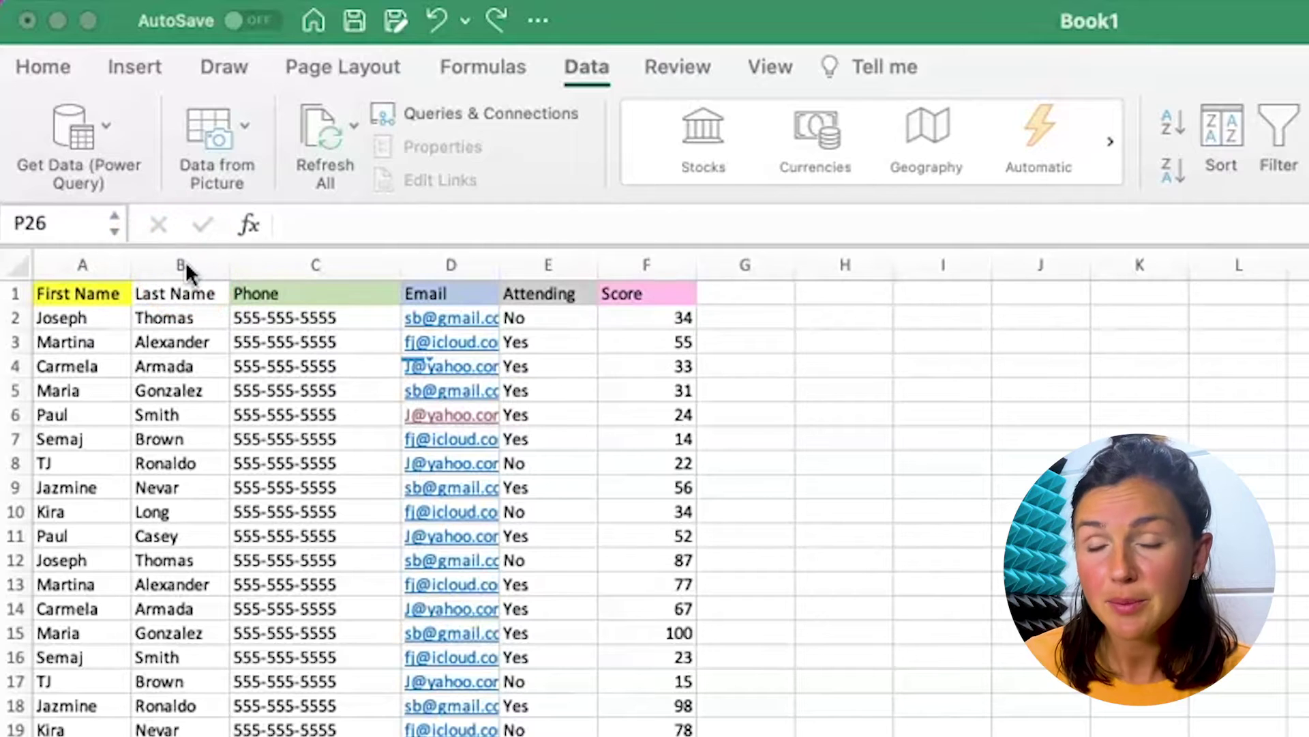
# Step: Select the Last Name column (B) and start an A to Z sort, raising the Sort Warning
pyautogui.click(174, 263)
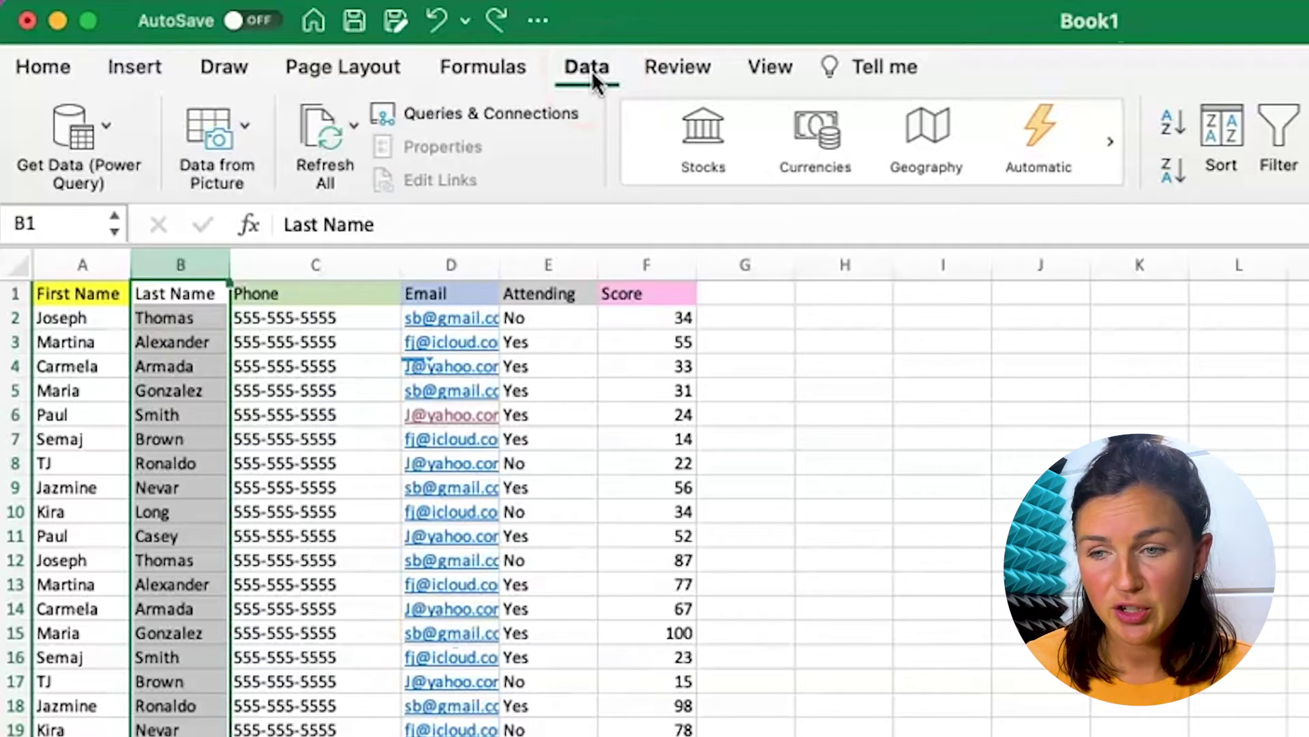
pyautogui.click(1225, 98)
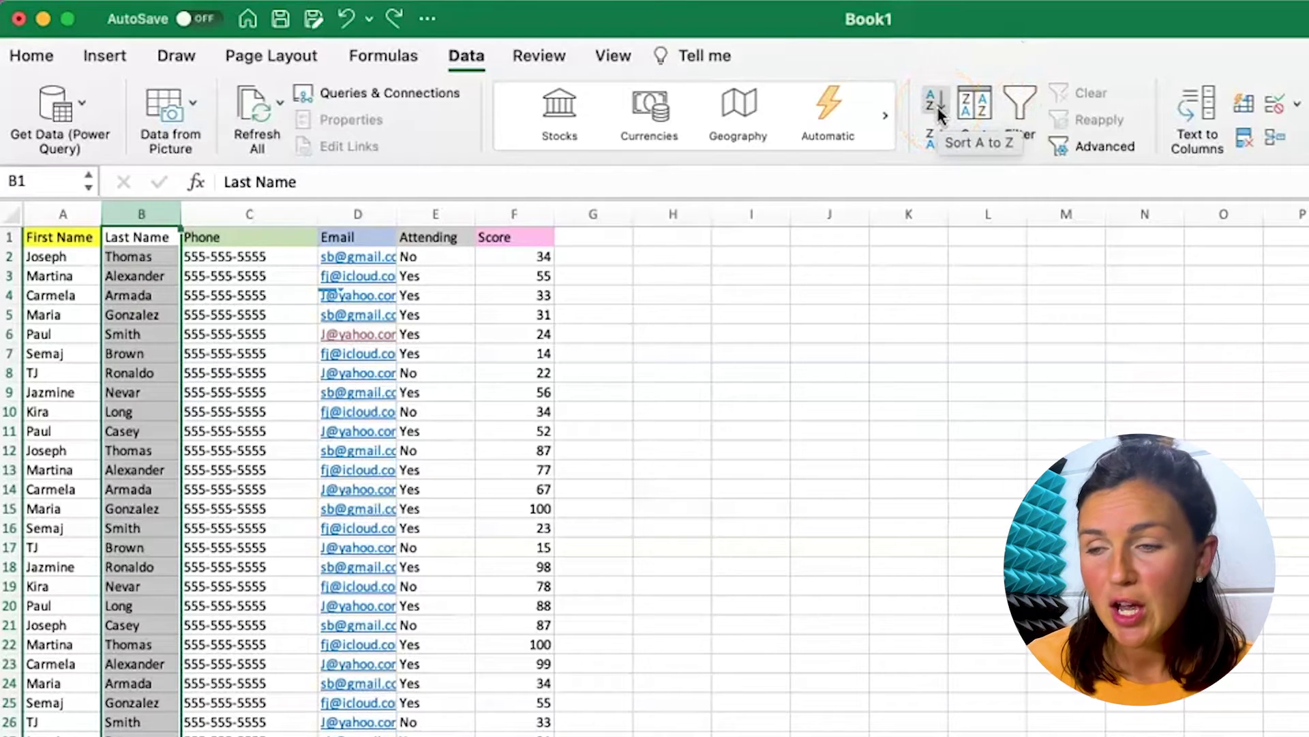
pyautogui.click(933, 103)
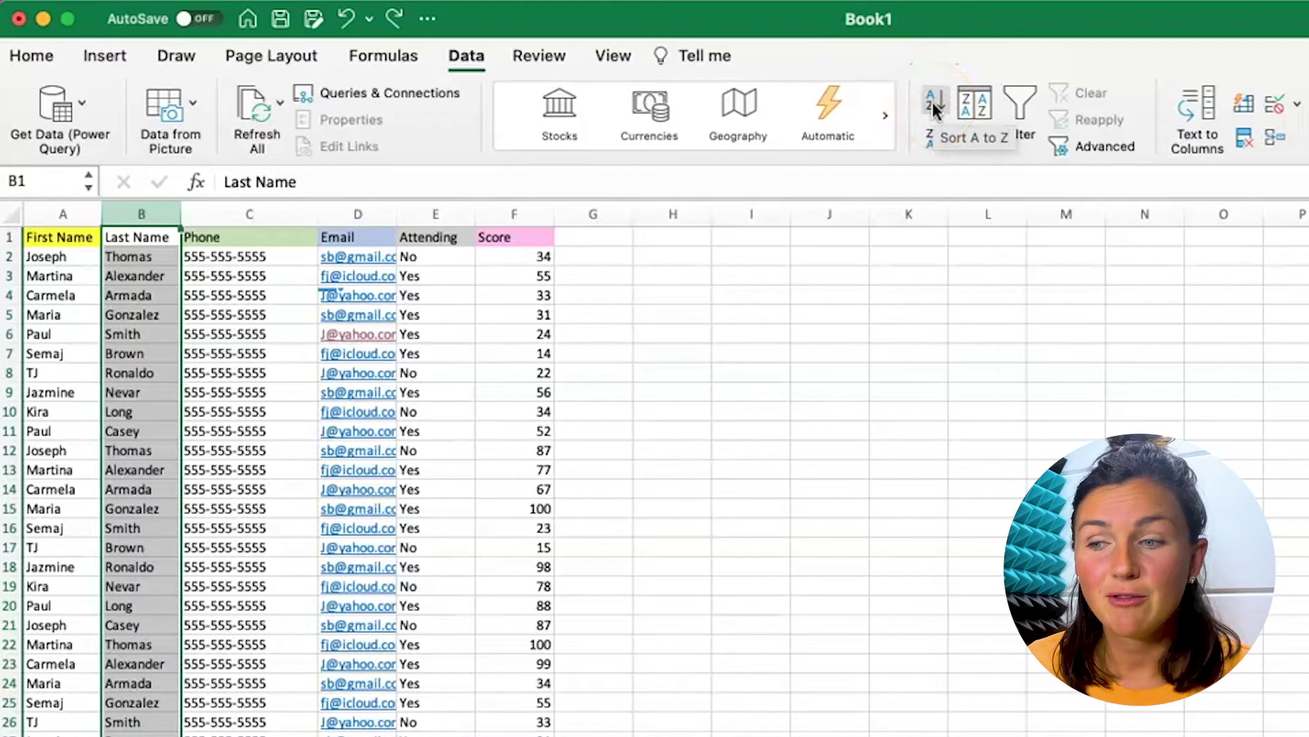
pyautogui.click(936, 103)
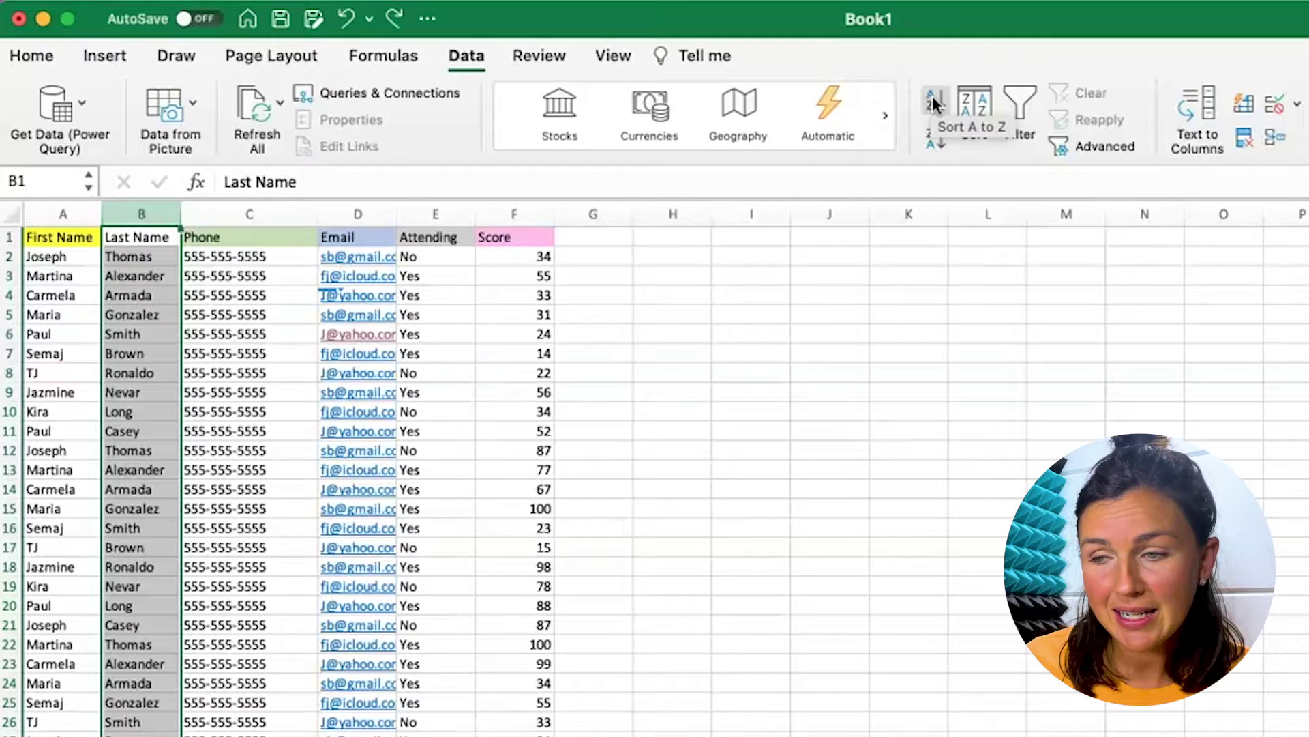
pyautogui.click(933, 101)
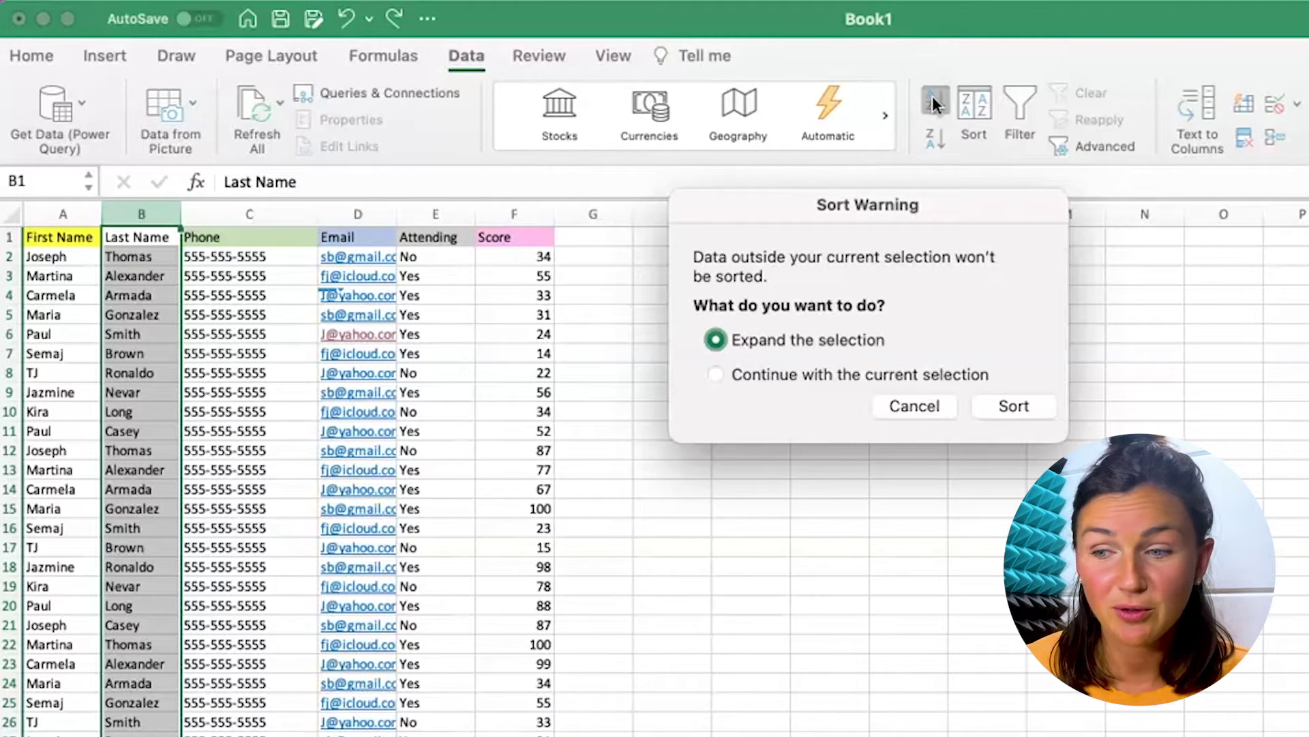
# Step: Sort only the Last Name column, undo the broken result, and reselect column B
pyautogui.click(981, 54)
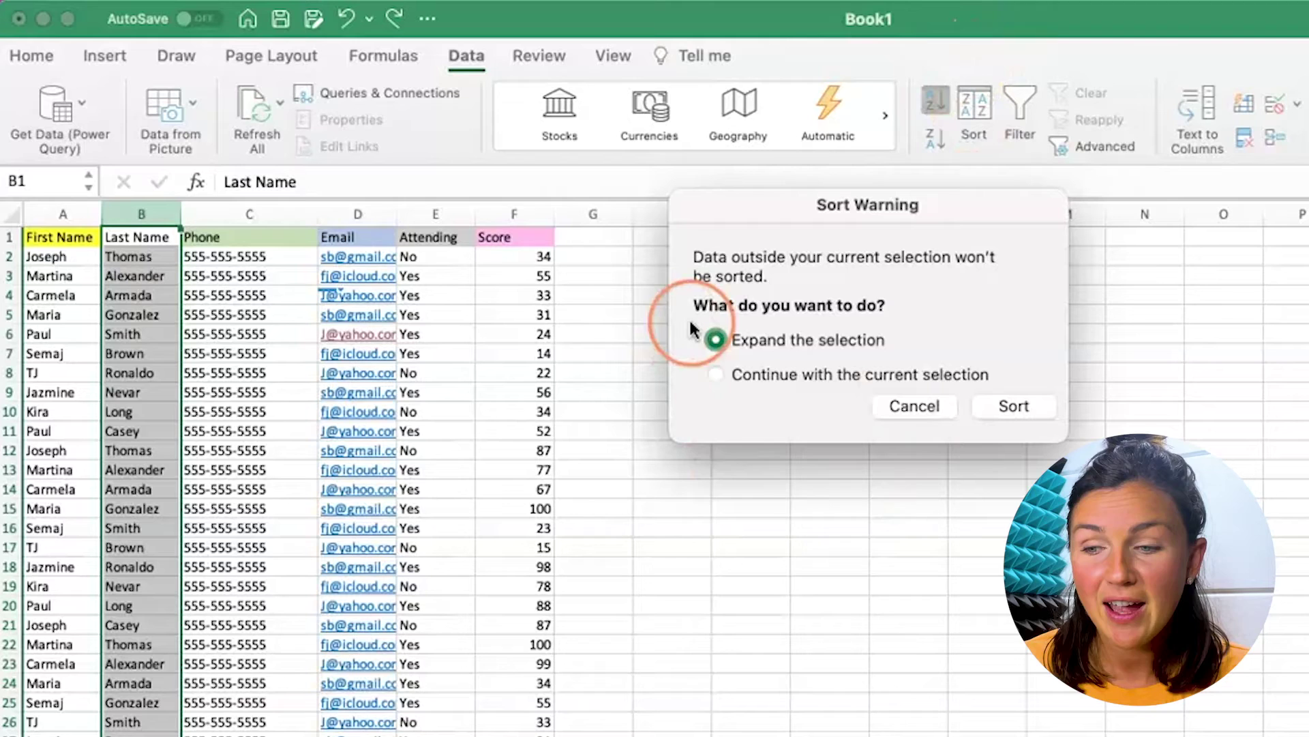
pyautogui.click(716, 375)
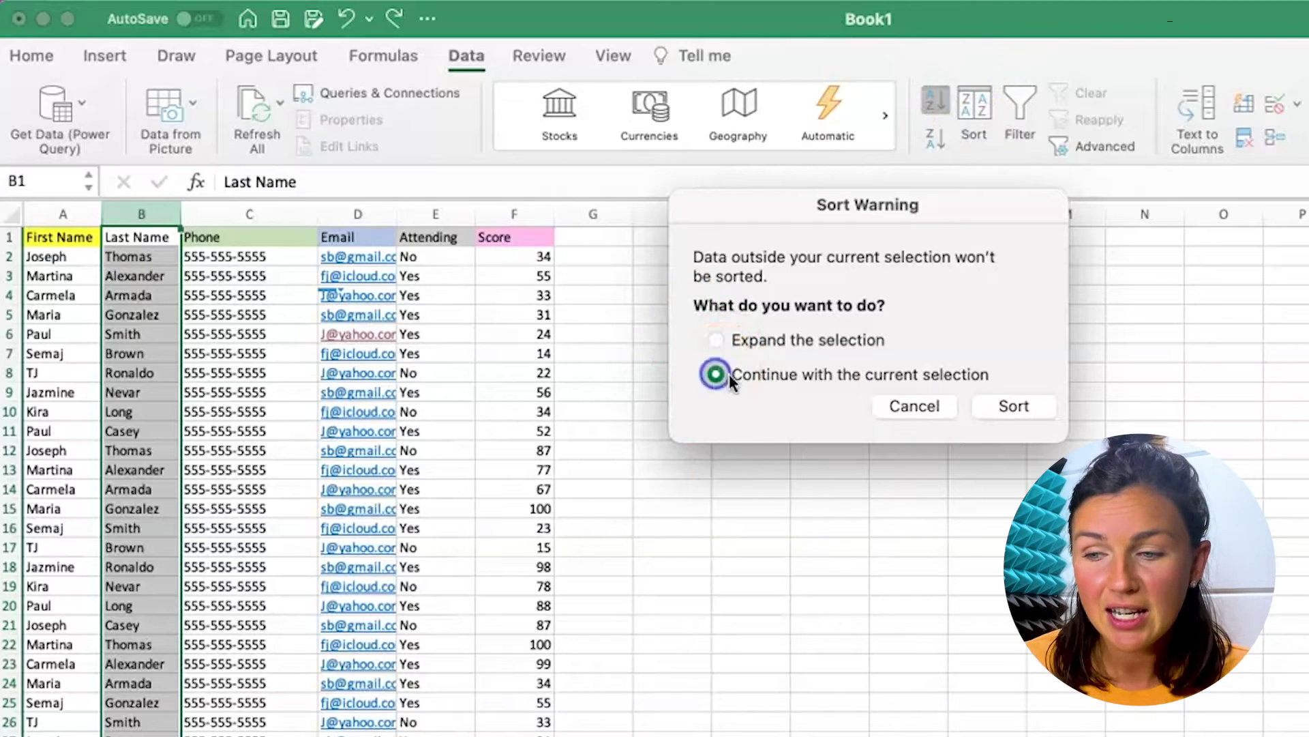
pyautogui.click(1014, 405)
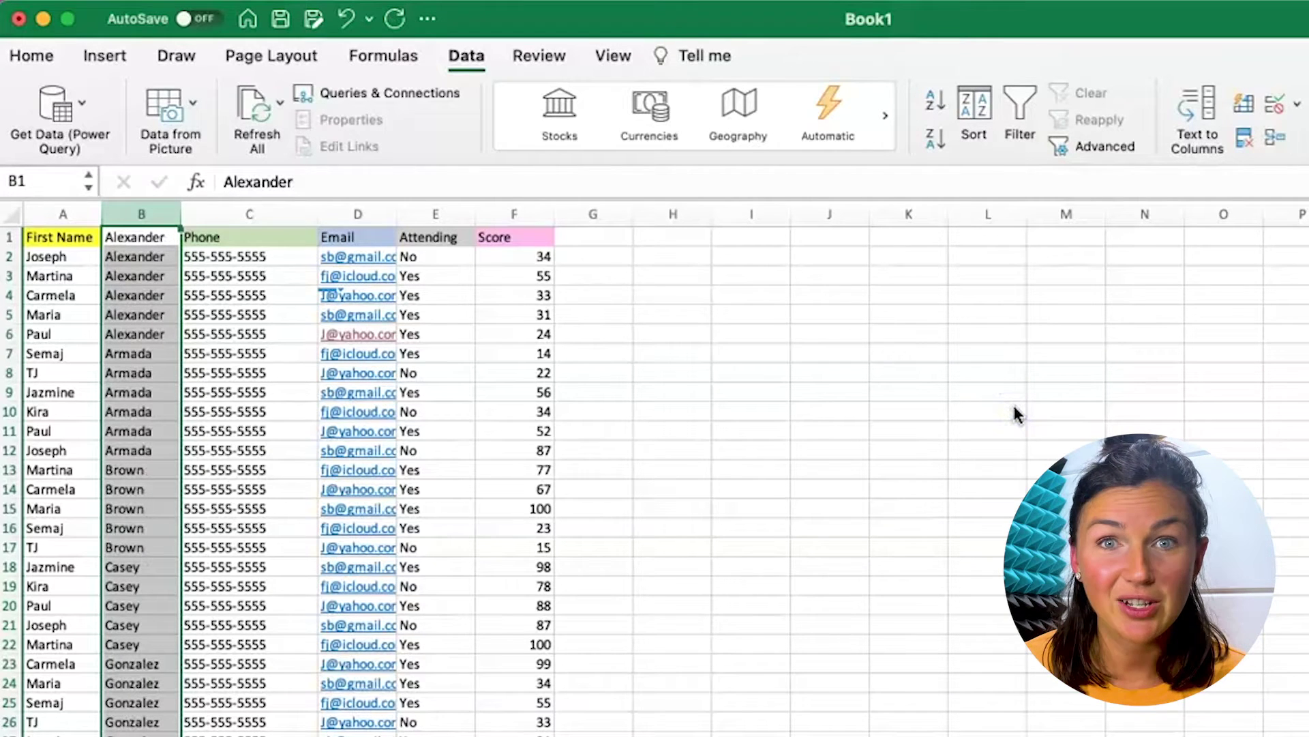
pyautogui.click(347, 18)
pyautogui.click(142, 217)
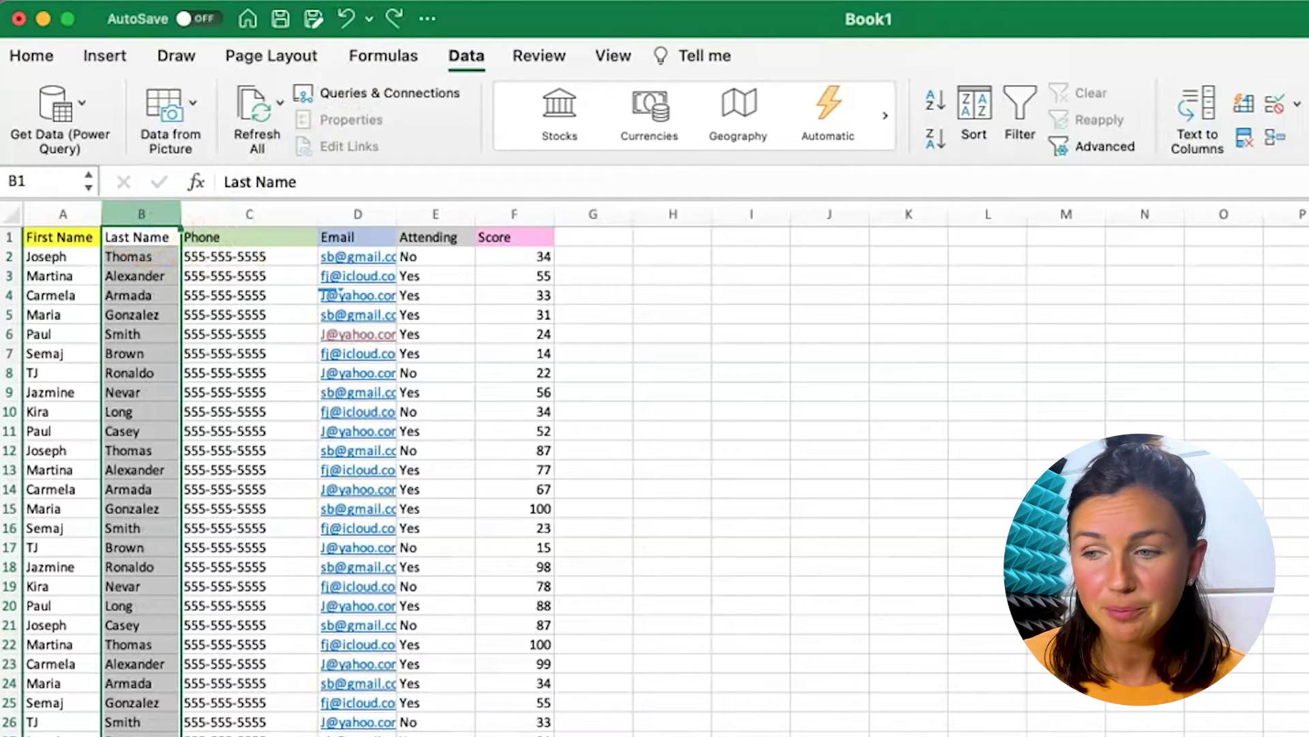
pyautogui.click(1087, 53)
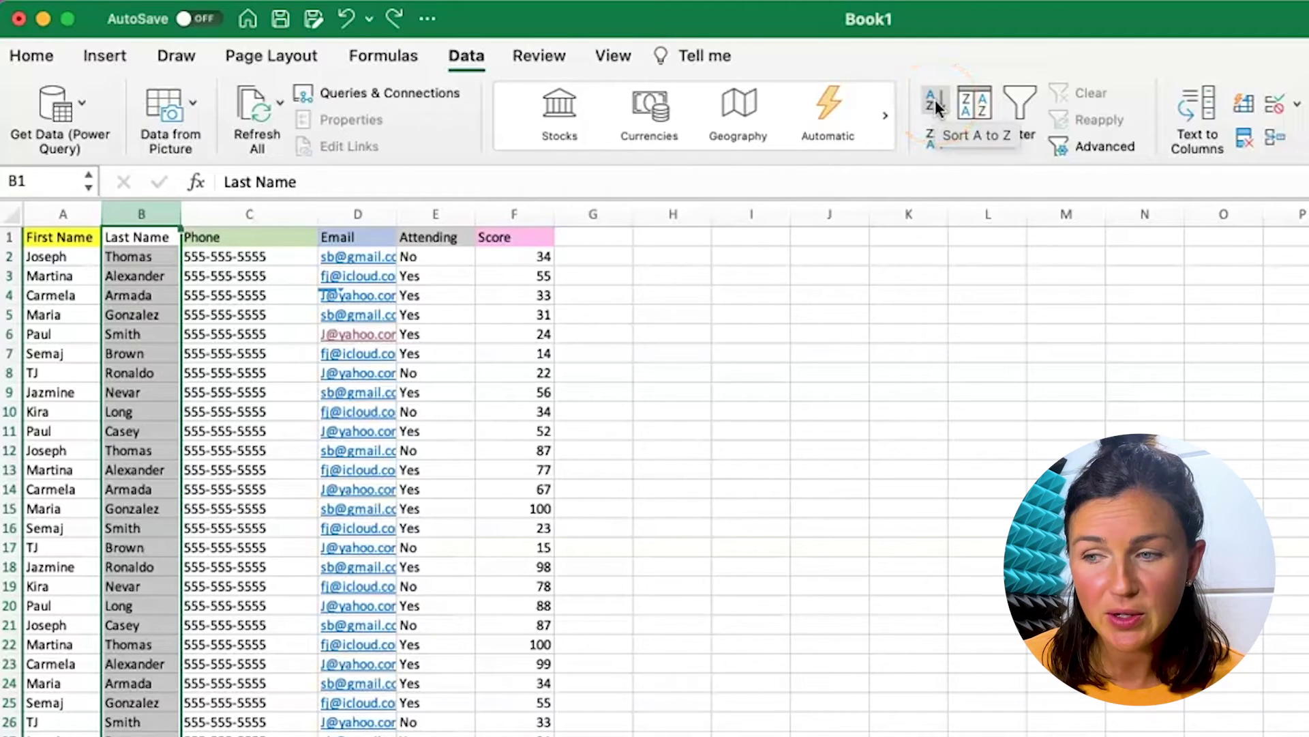
pyautogui.click(935, 99)
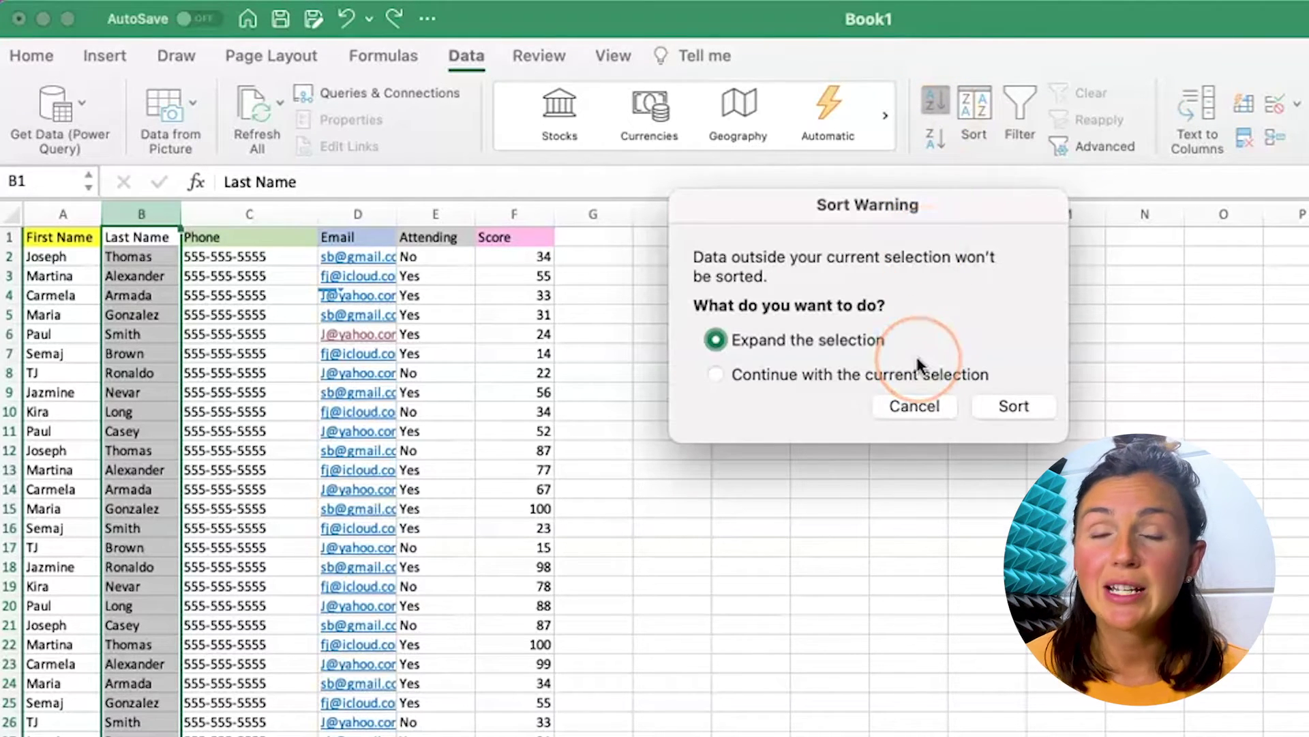
pyautogui.click(999, 407)
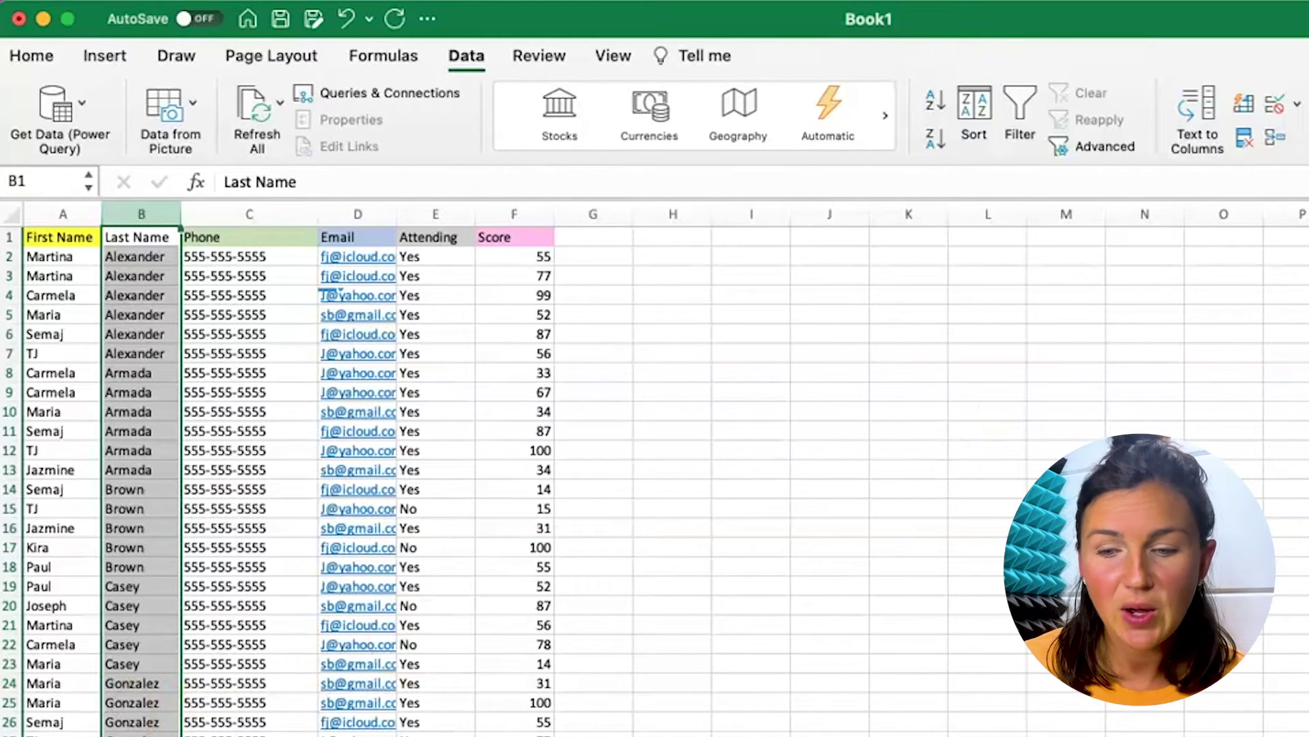
pyautogui.scroll(-10, 66, 488)
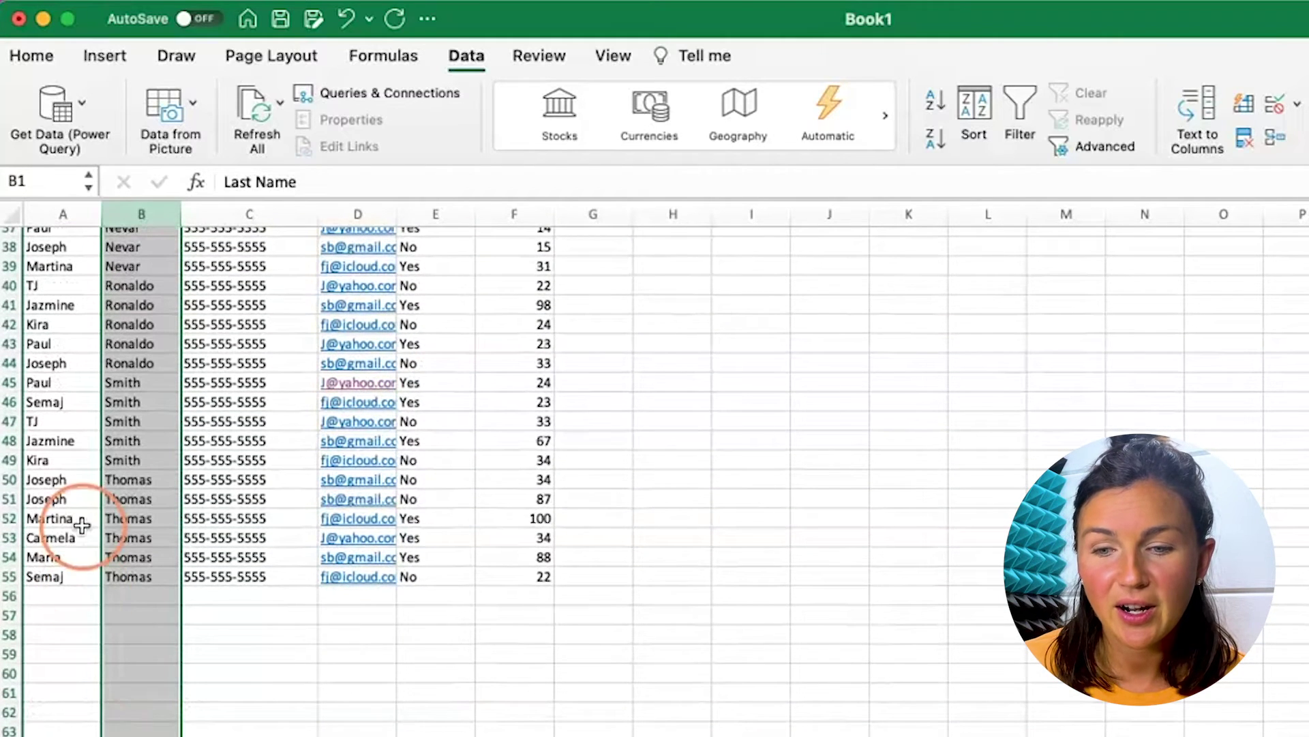
pyautogui.click(66, 489)
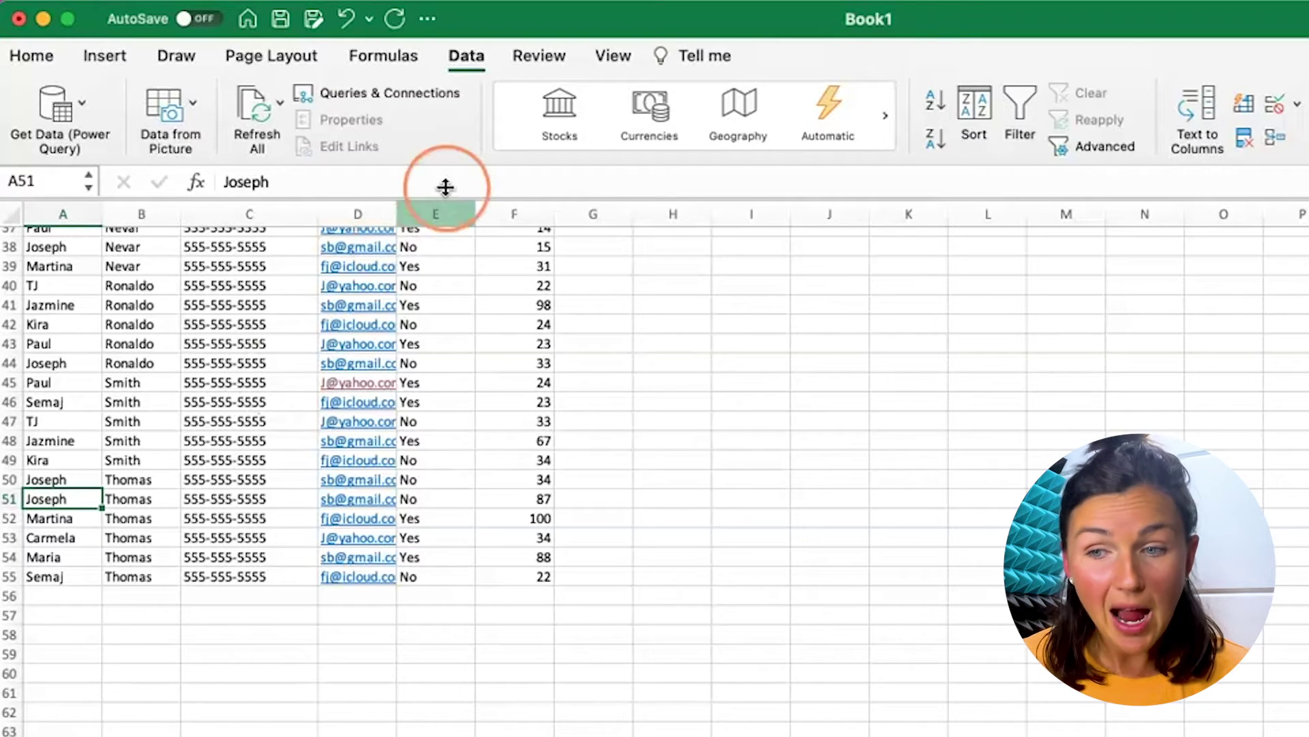
pyautogui.click(346, 18)
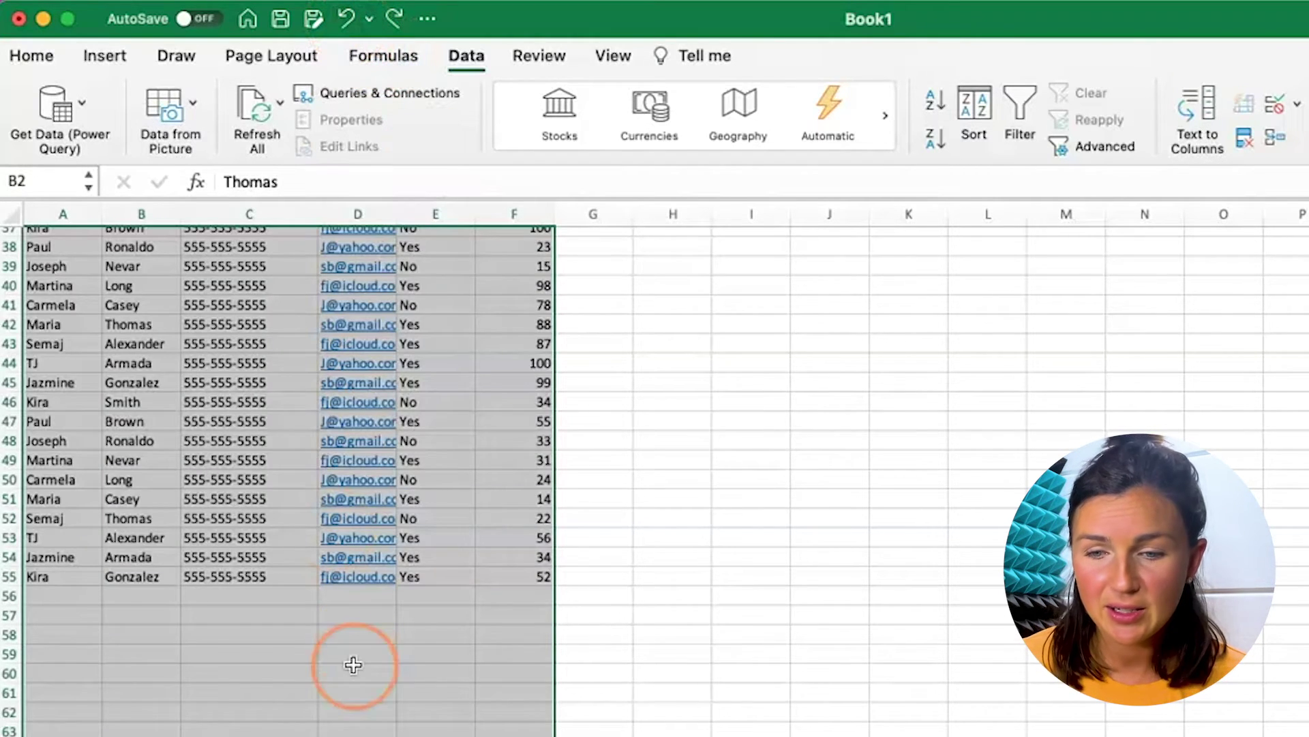
pyautogui.scroll(12, 351, 660)
pyautogui.click(43, 290)
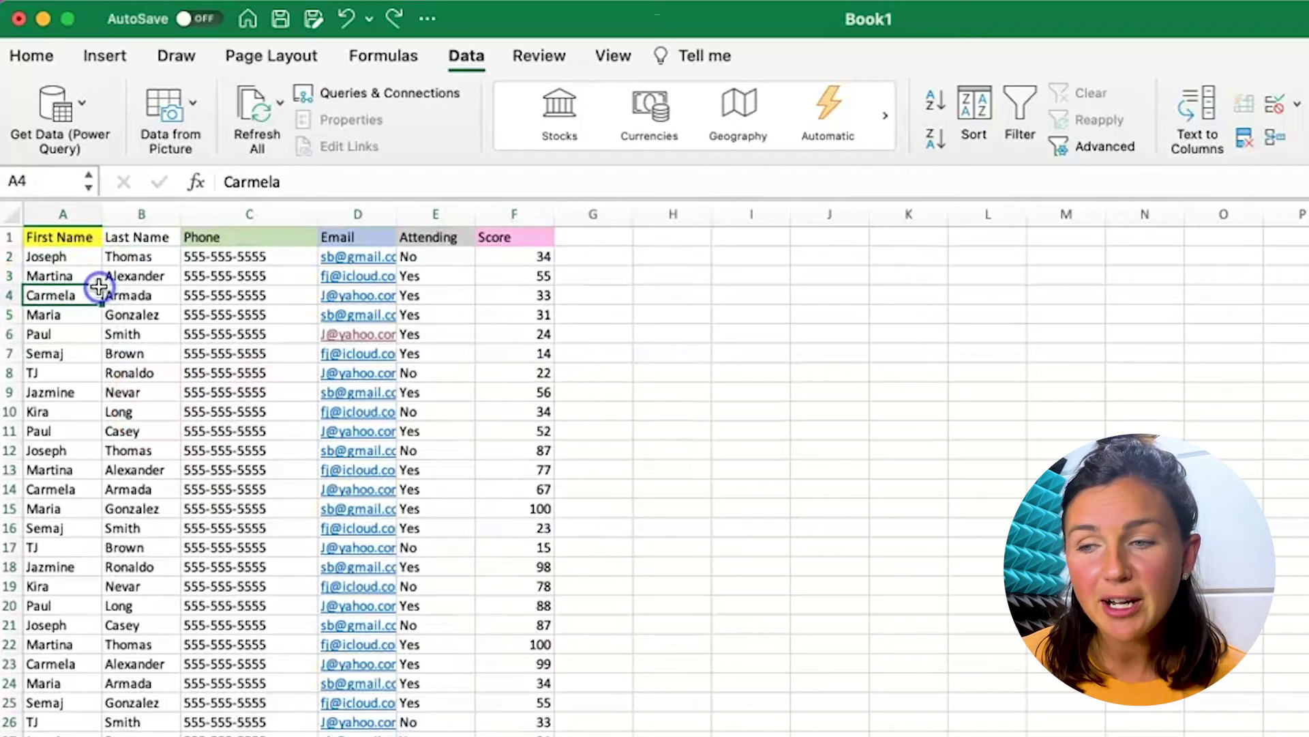
# Step: Select the guest list's First Name through Score columns, A to F
pyautogui.click(471, 242)
pyautogui.hotkey('ctrl', 'shift', 'Down')
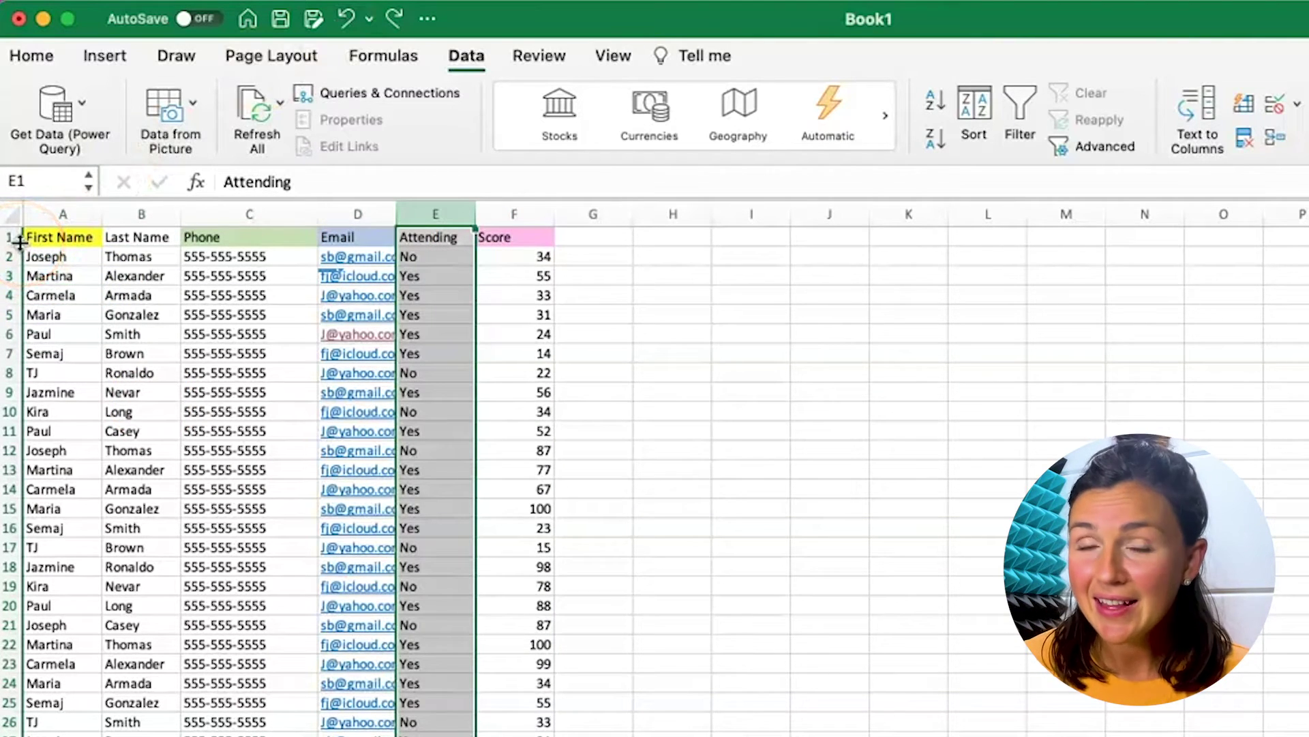
pyautogui.moveTo(24, 215); pyautogui.dragTo(506, 240)
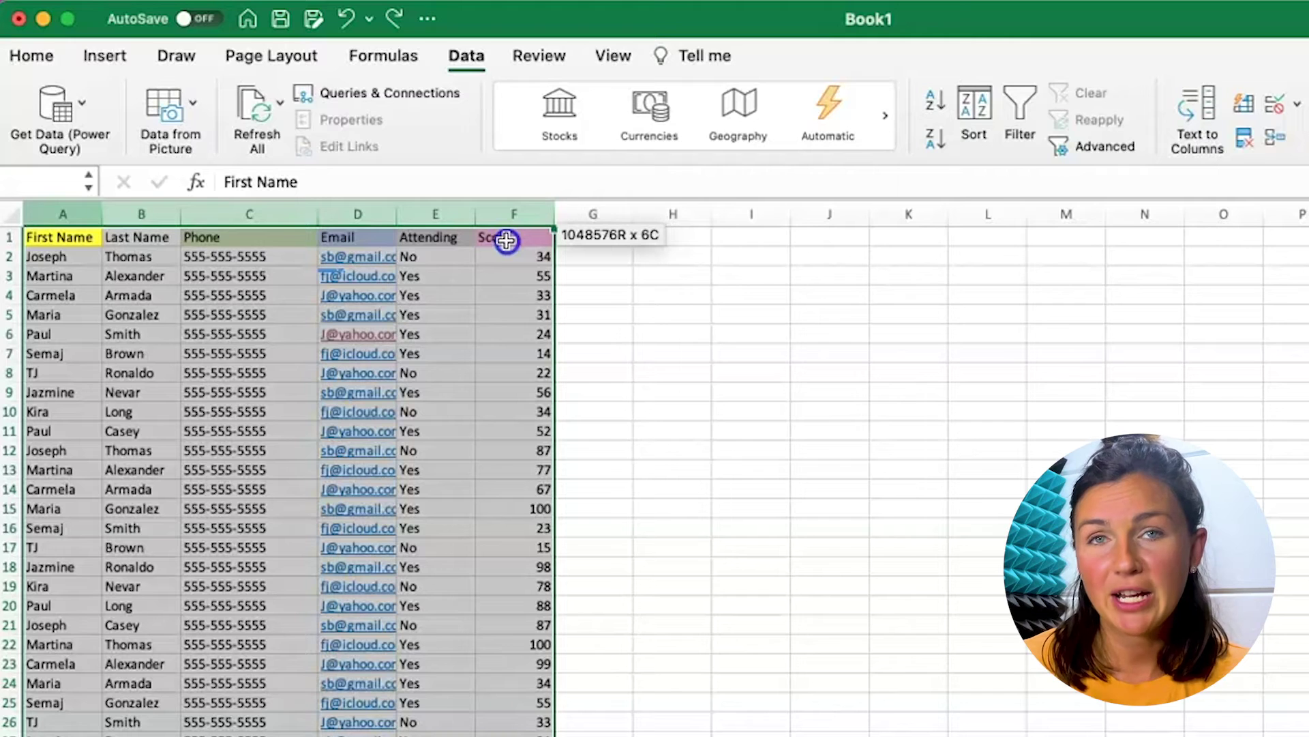
pyautogui.moveTo(506, 240); pyautogui.dragTo(506, 240)
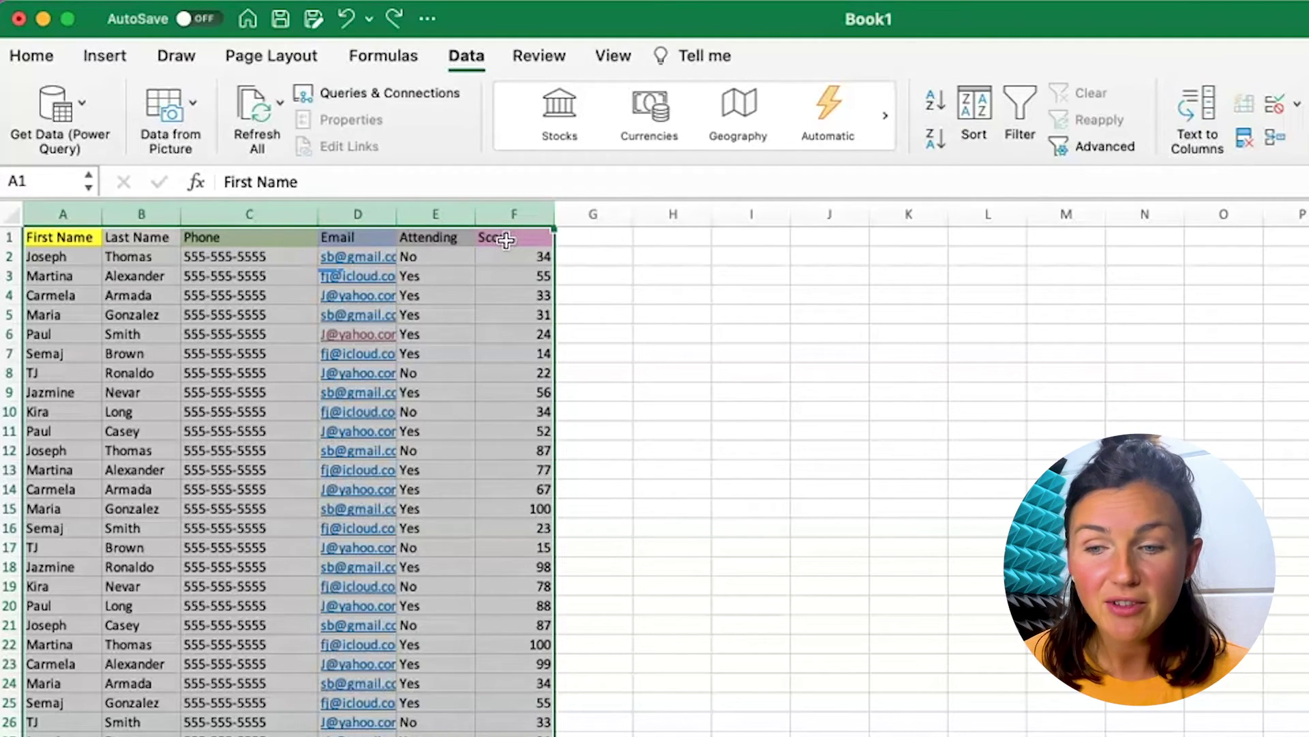
pyautogui.click(57, 218)
pyautogui.moveTo(57, 218); pyautogui.dragTo(518, 226)
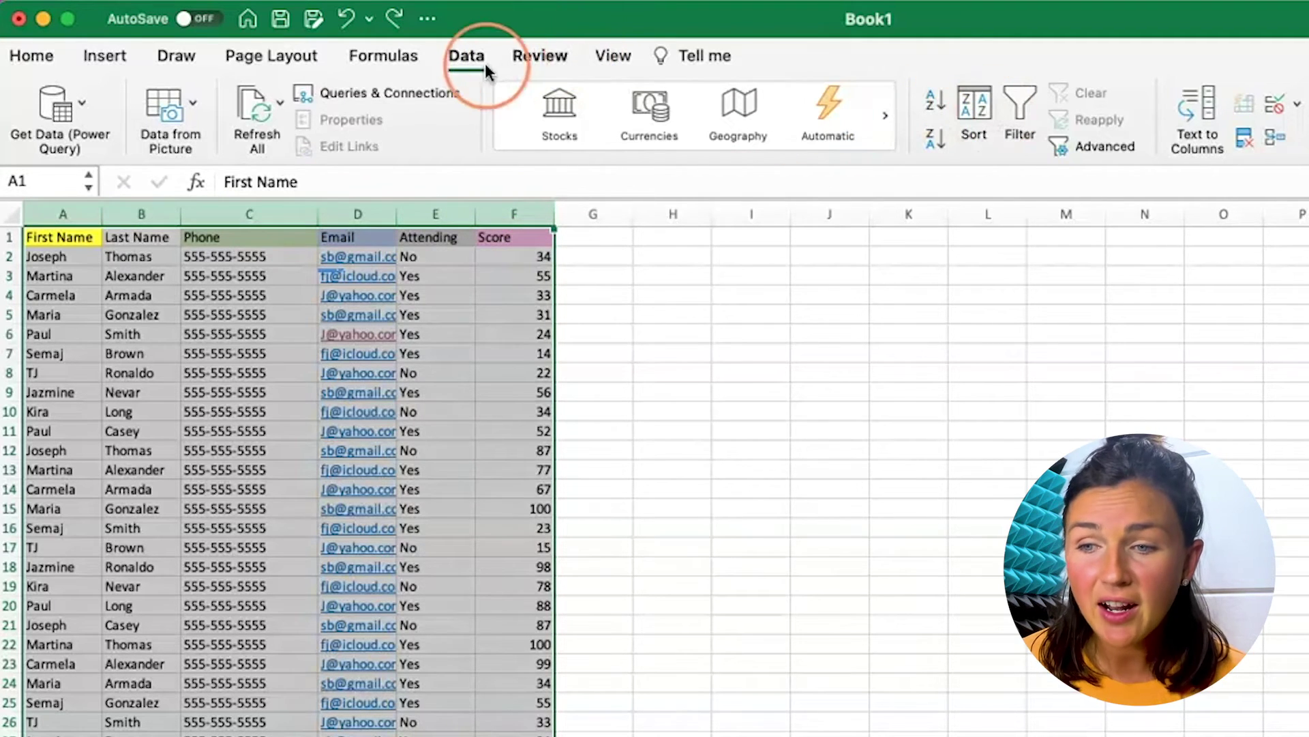
# Step: Turn on filter dropdowns for the header row and deselect the data range
pyautogui.click(1020, 111)
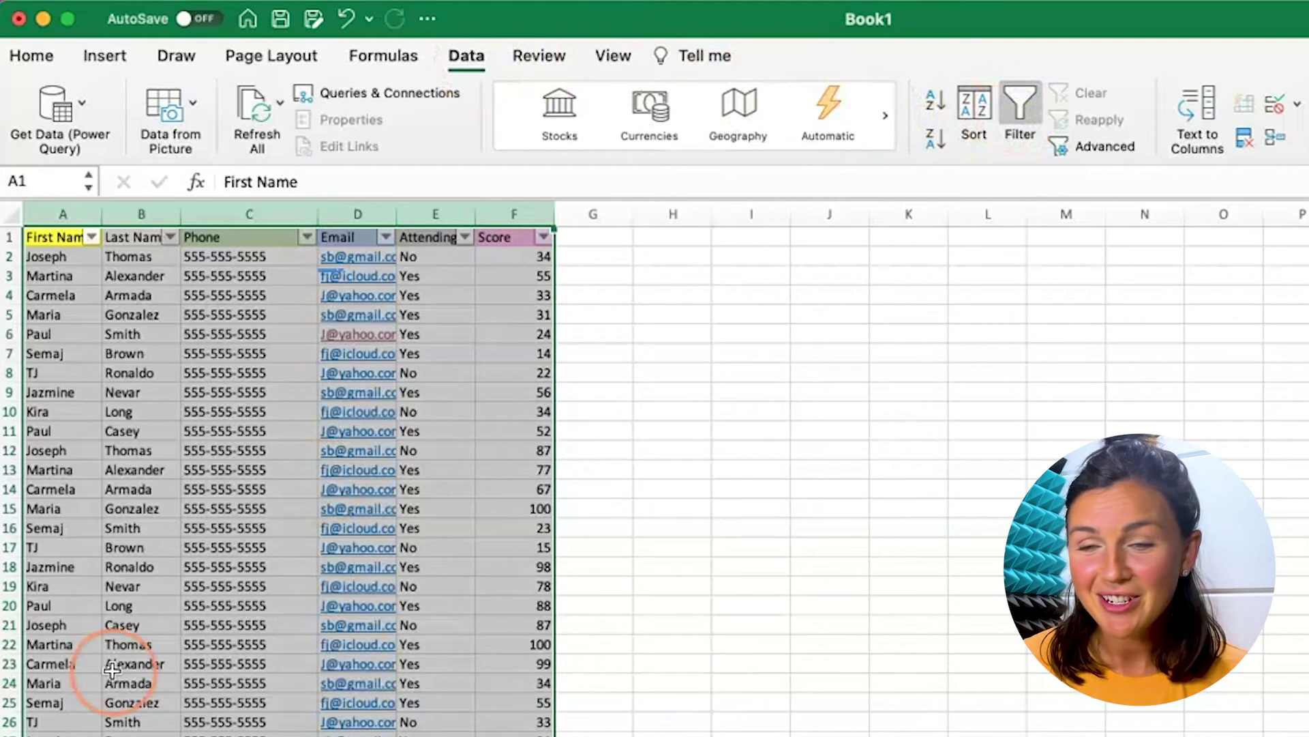
pyautogui.click(103, 258)
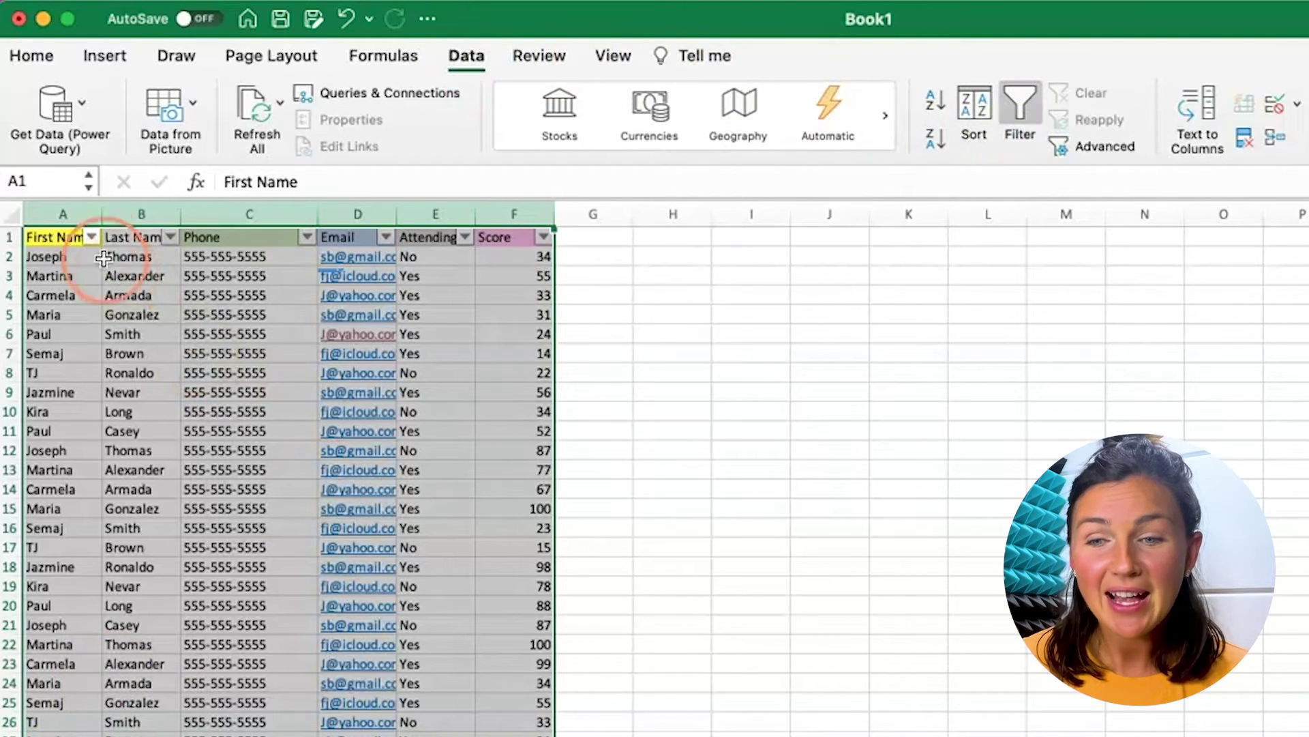
pyautogui.click(772, 386)
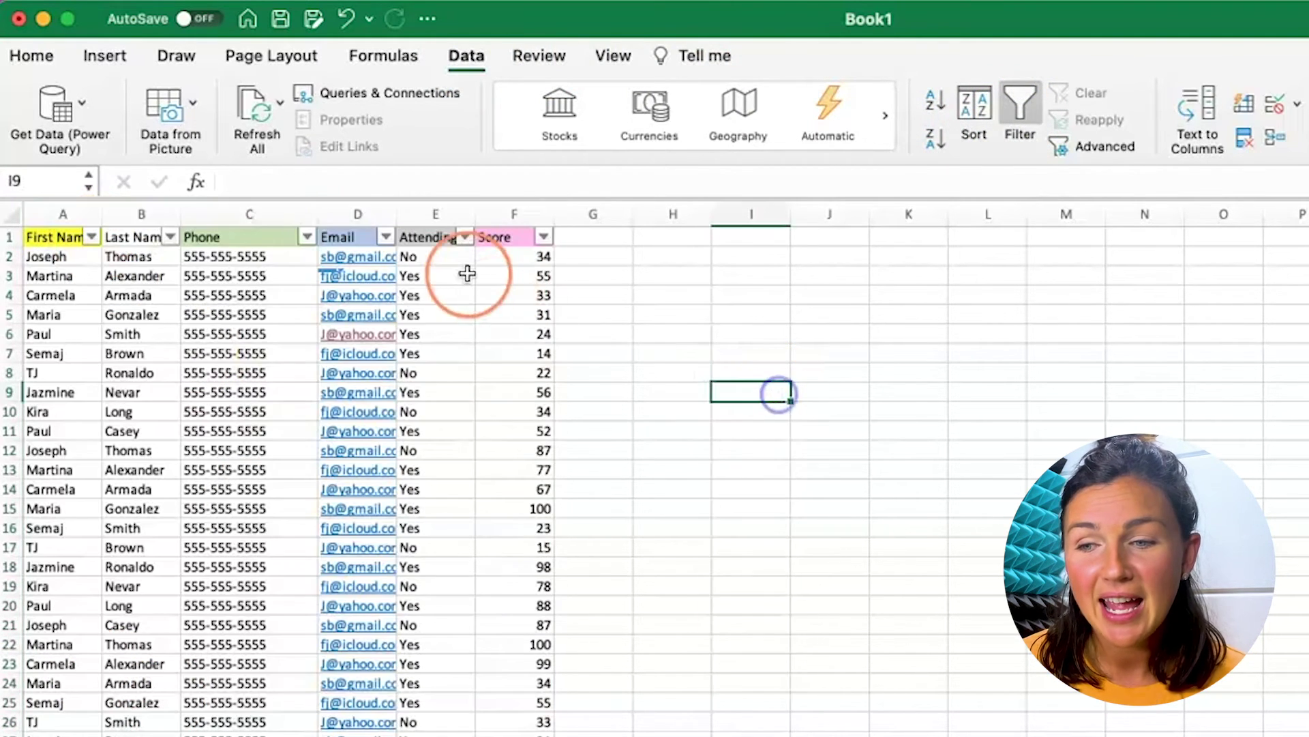
# Step: Filter Attending to show only Yes, then include all values again
pyautogui.click(464, 237)
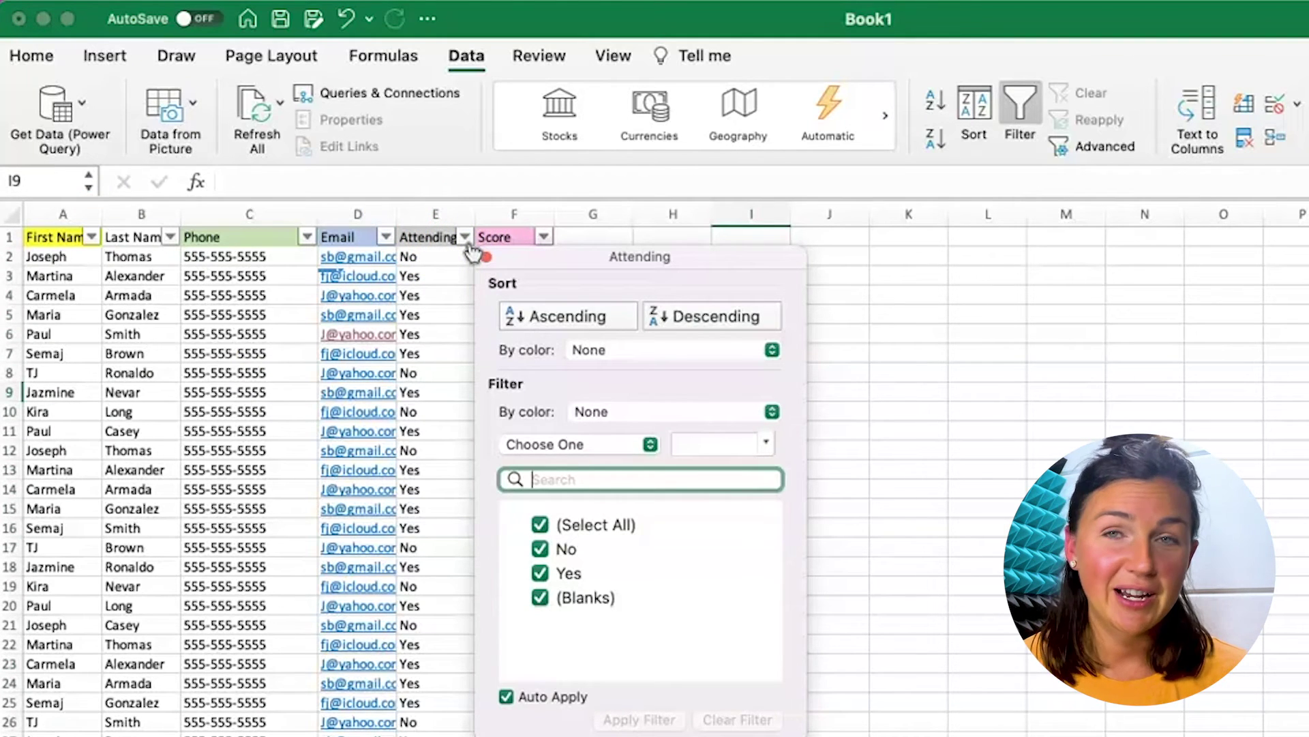
pyautogui.click(540, 524)
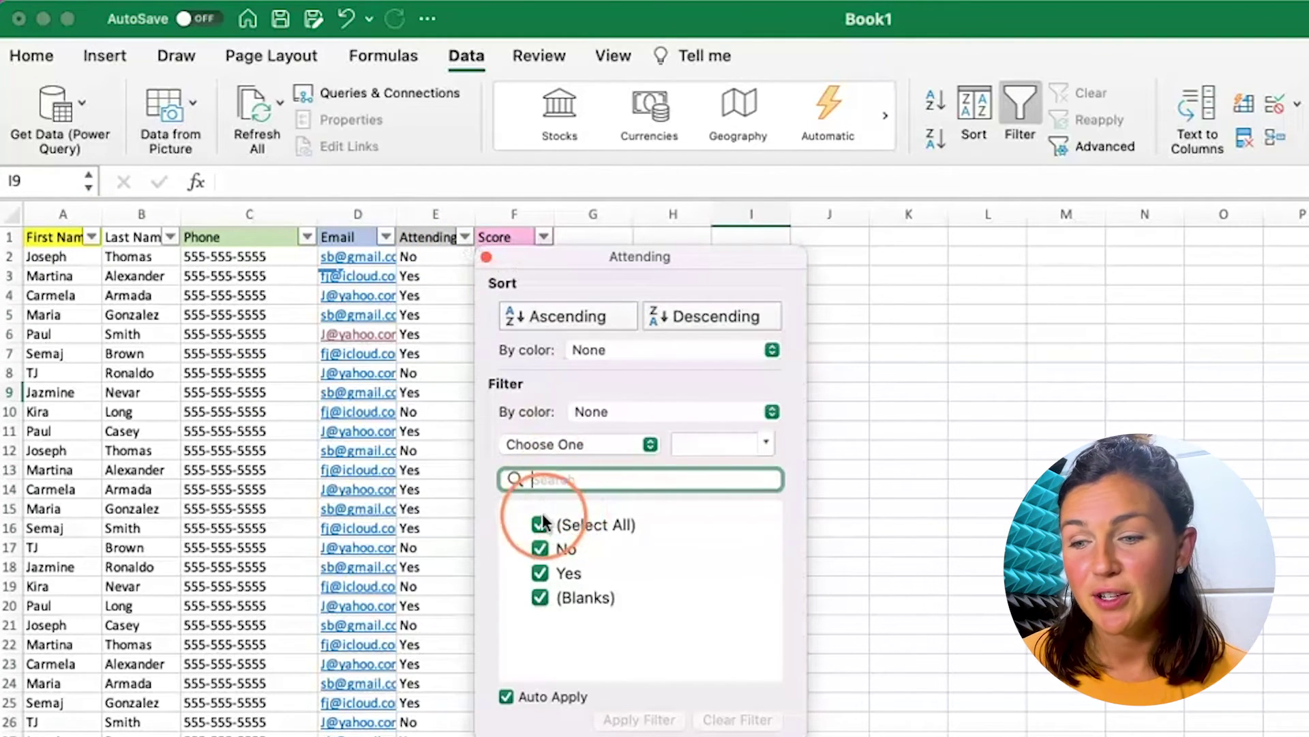
pyautogui.click(539, 573)
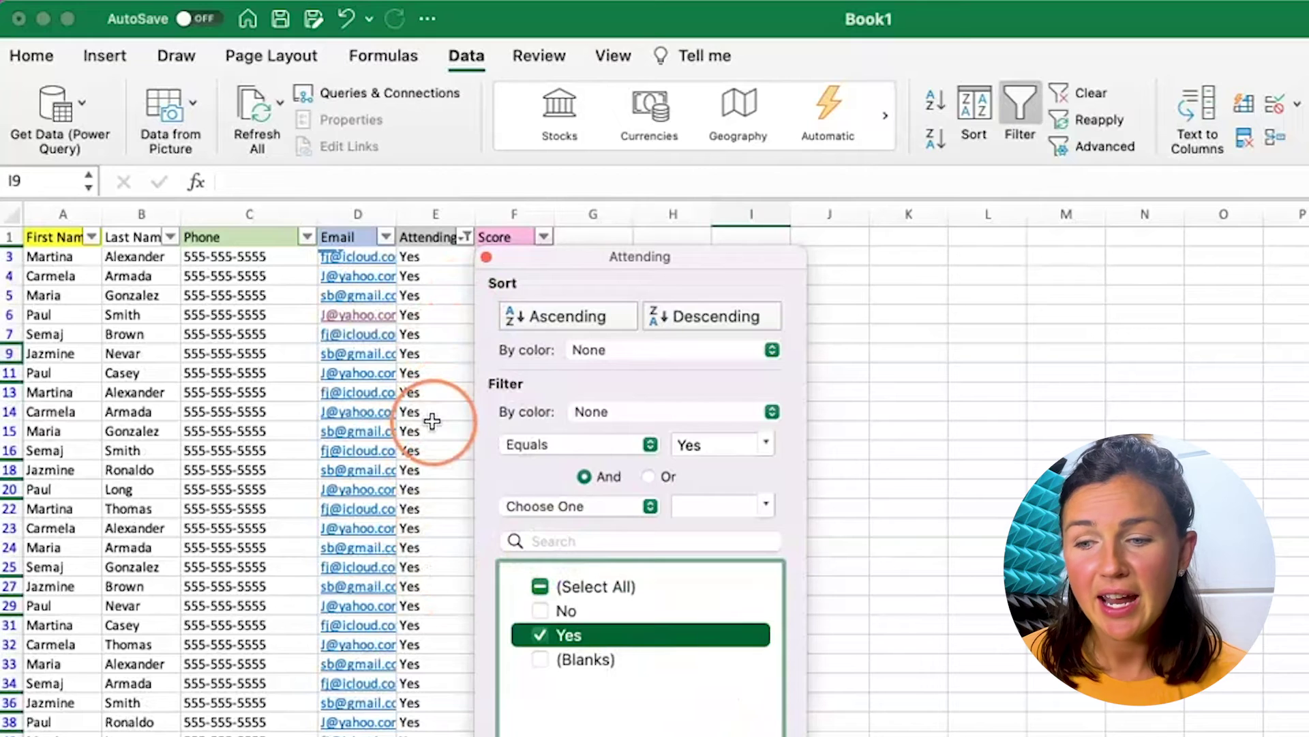
pyautogui.click(542, 588)
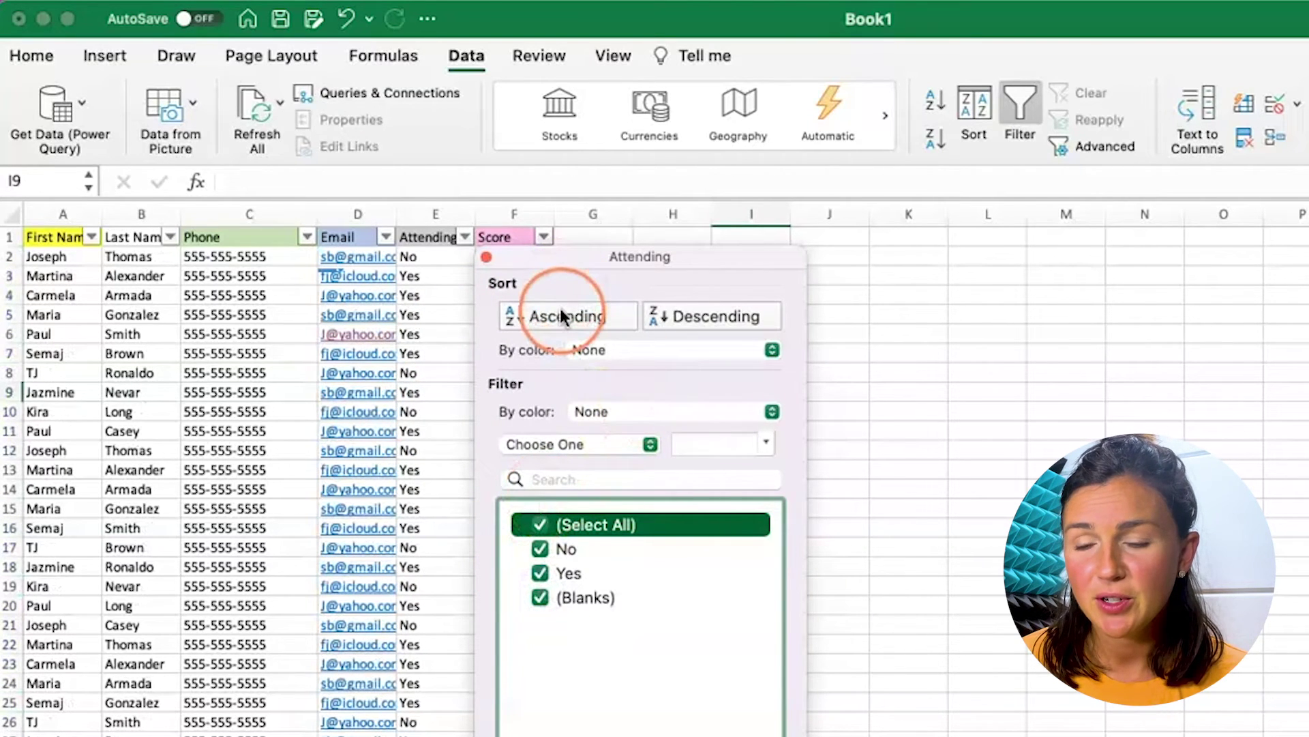
# Step: Sort the whole table ascending by Last Name from its filter dropdown
pyautogui.click(172, 239)
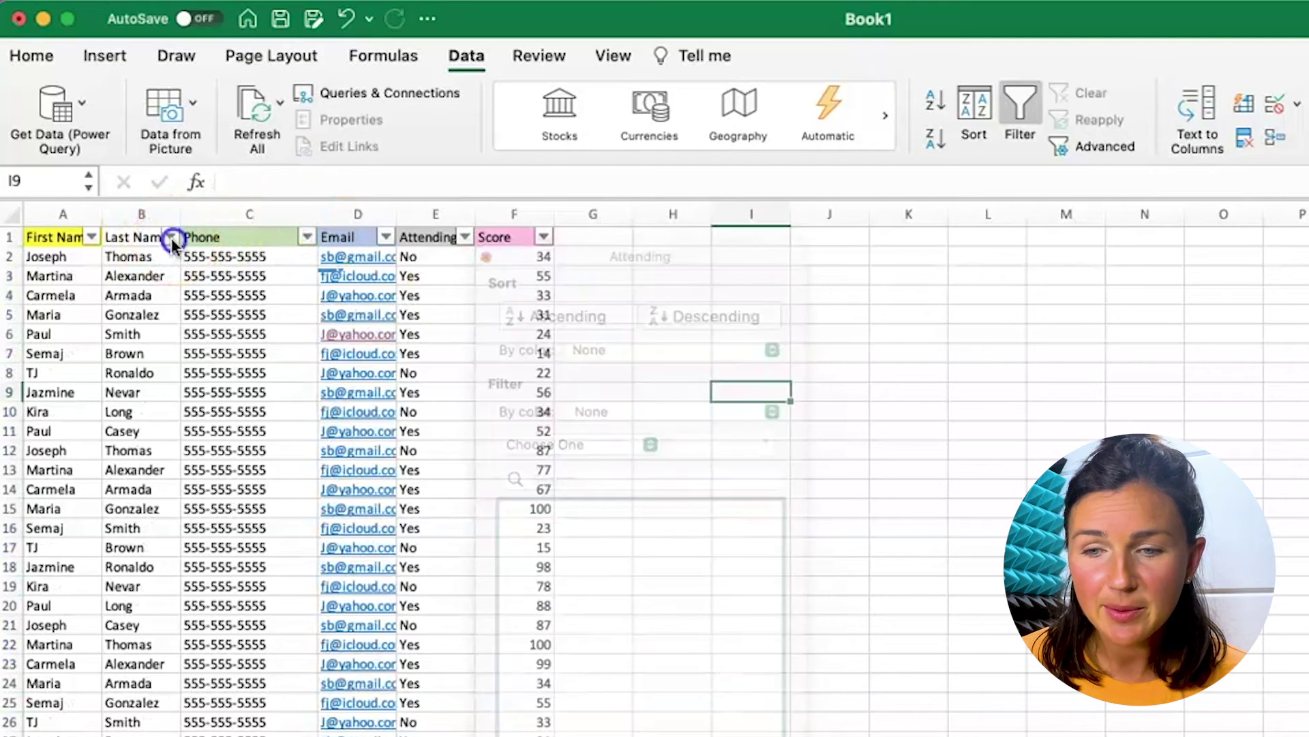
pyautogui.click(172, 238)
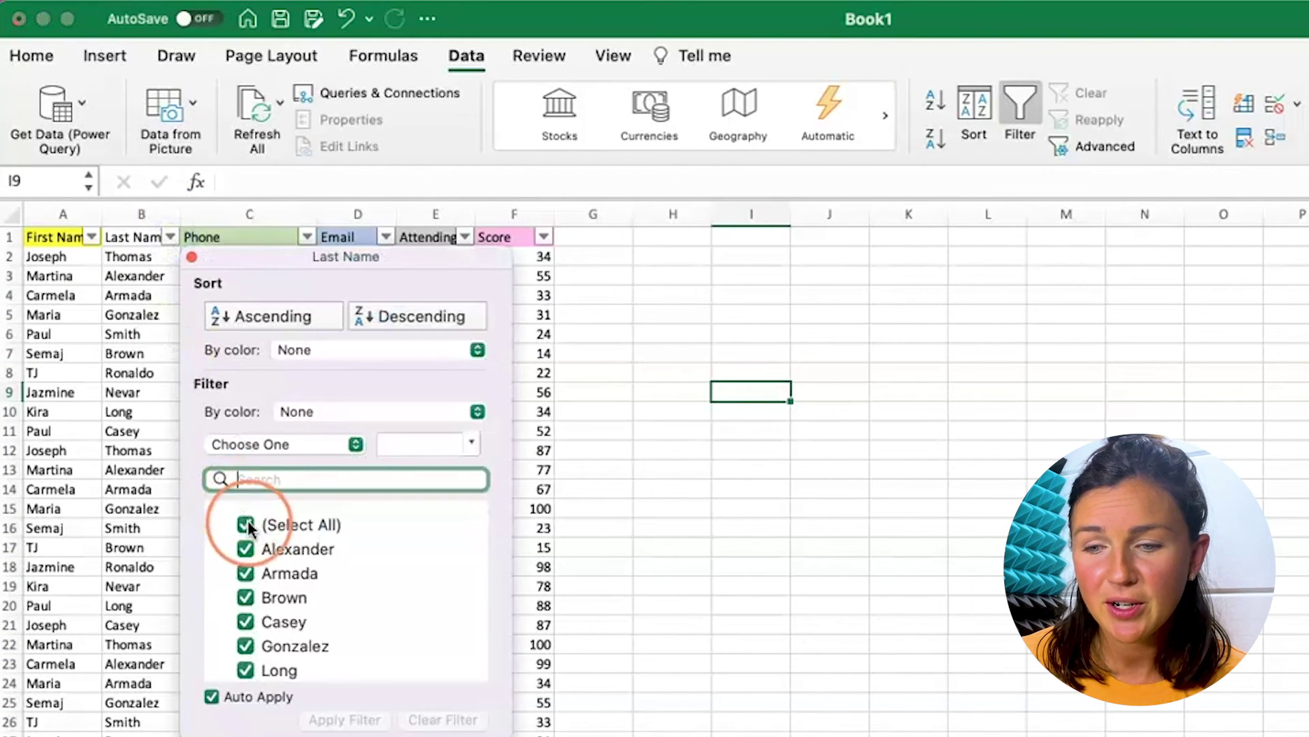
pyautogui.click(275, 317)
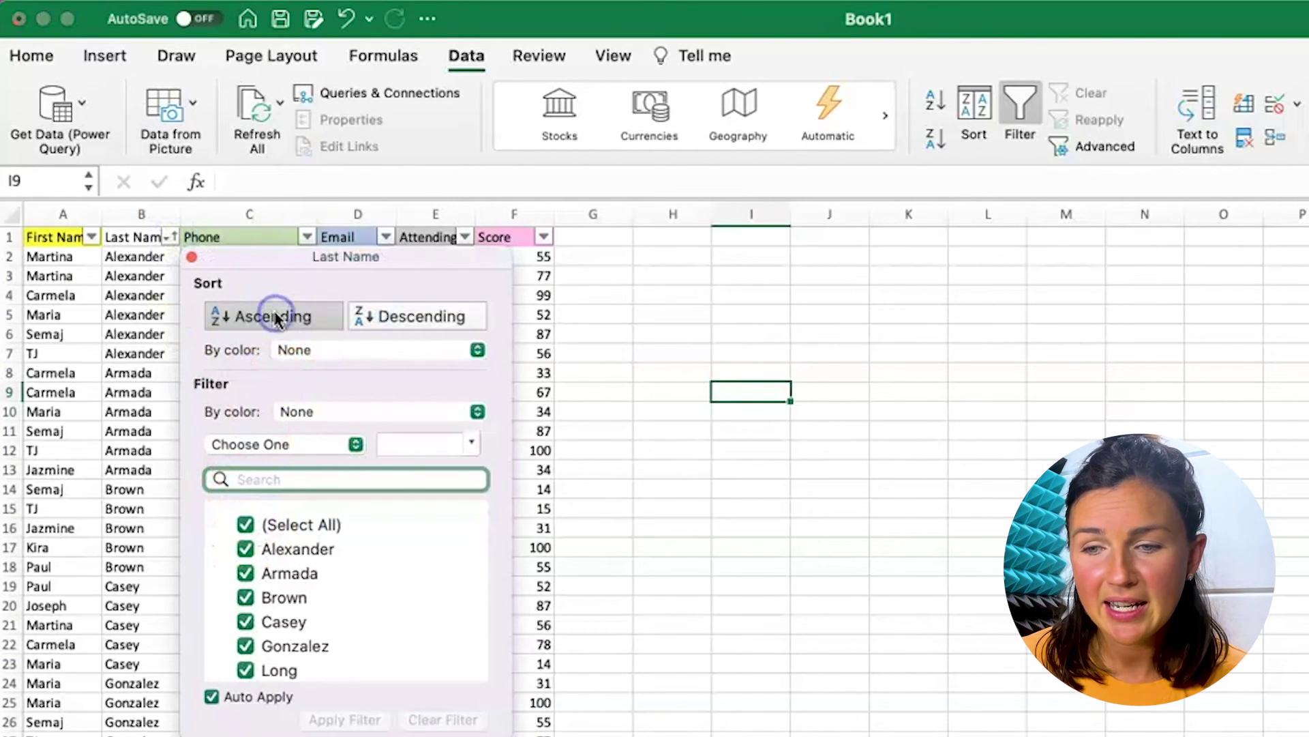